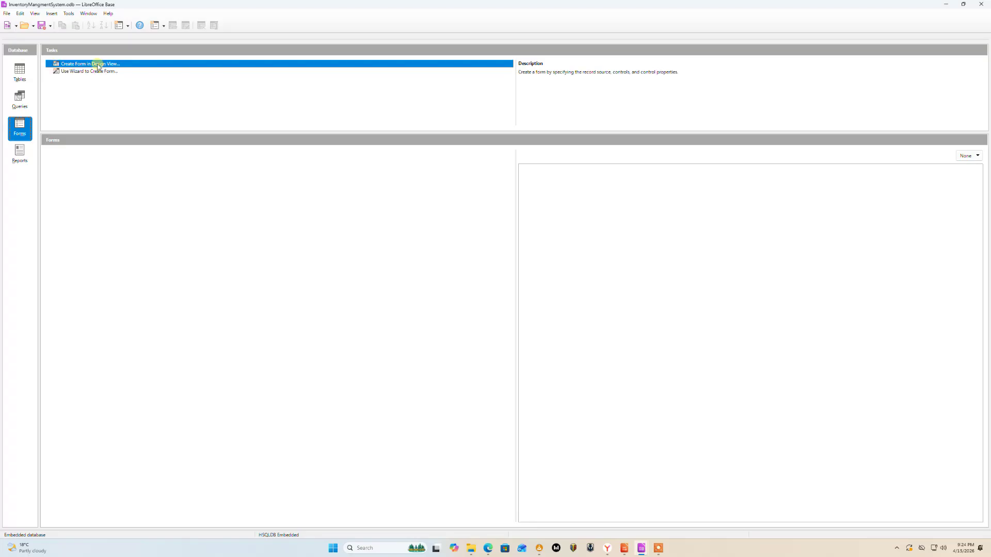
Step: Start a form with the wizard from table tblEmployees, include all its fields and skip the subform
click(76, 72)
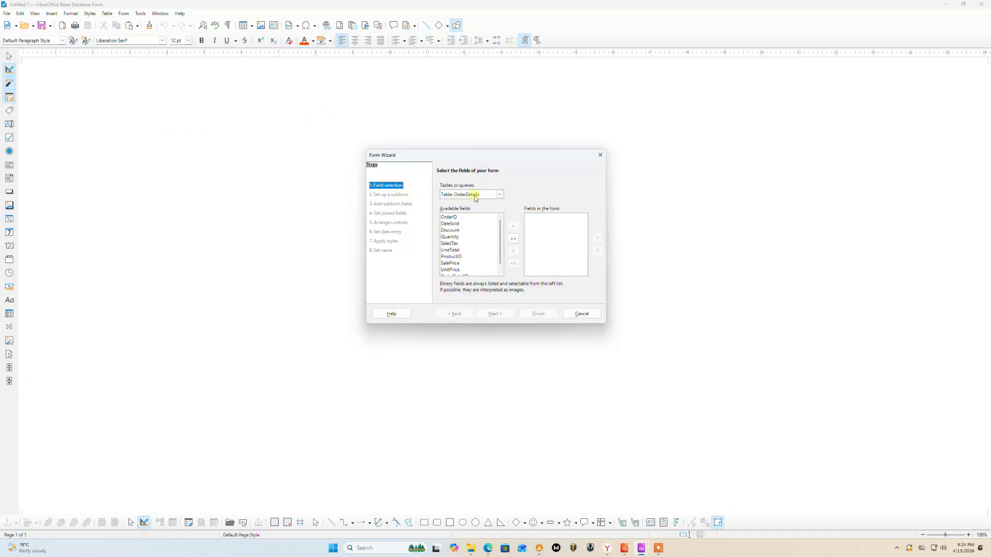
click(501, 194)
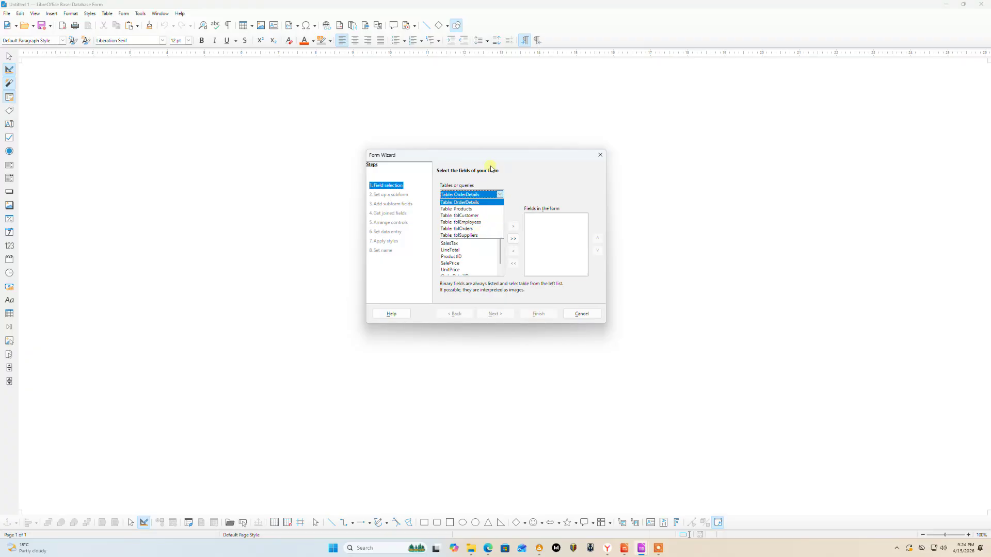
click(477, 225)
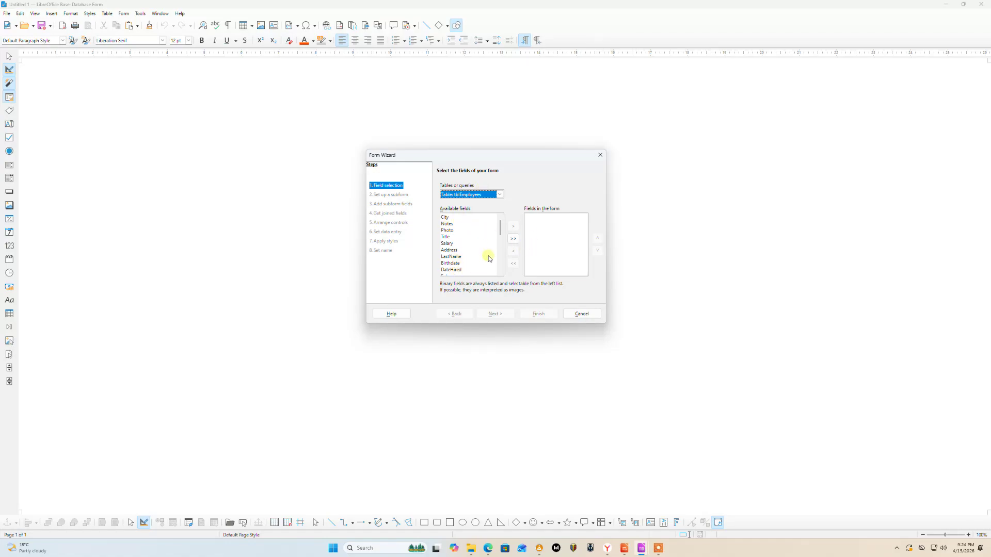
mouse_move(500, 228)
mouse_down()
mouse_move(496, 271)
mouse_move(501, 215)
mouse_up()
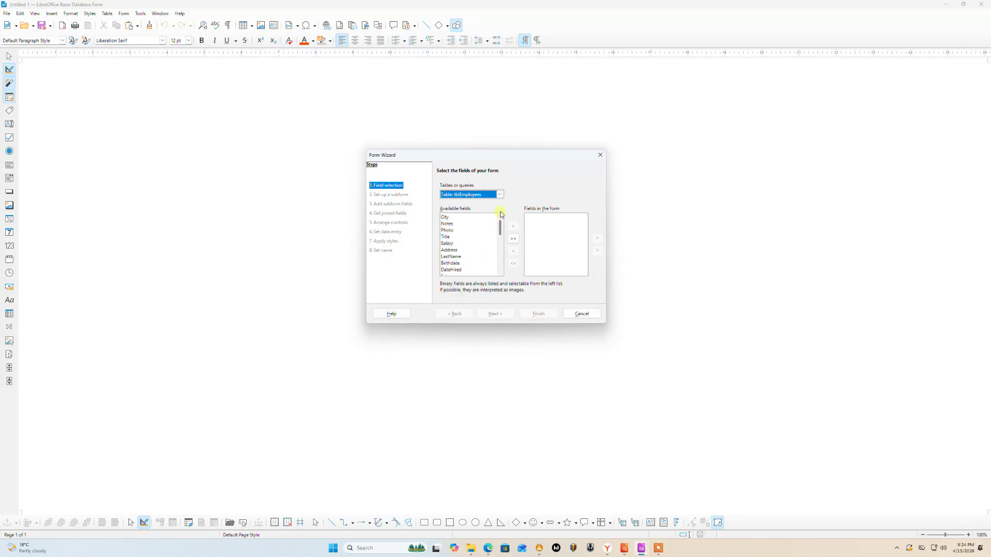
click(513, 239)
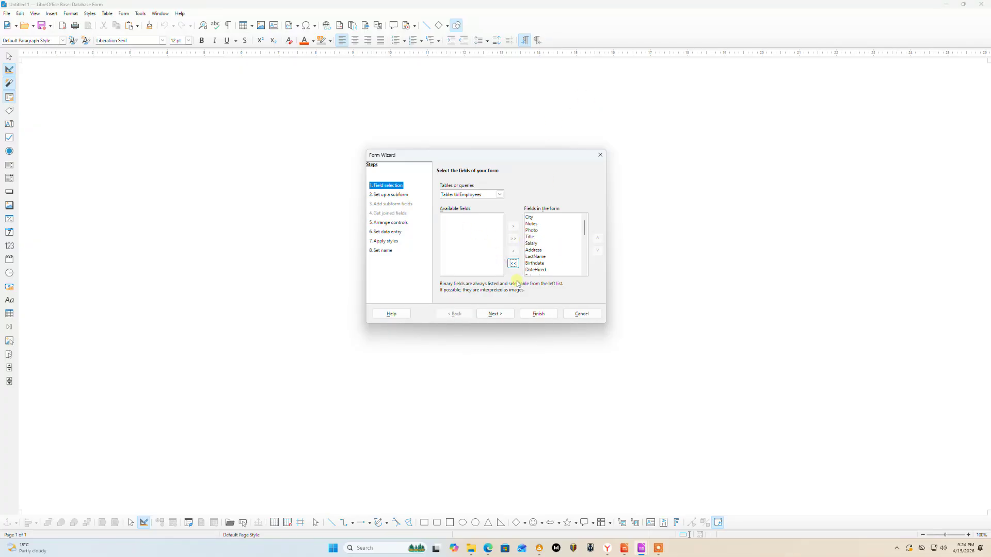
click(498, 316)
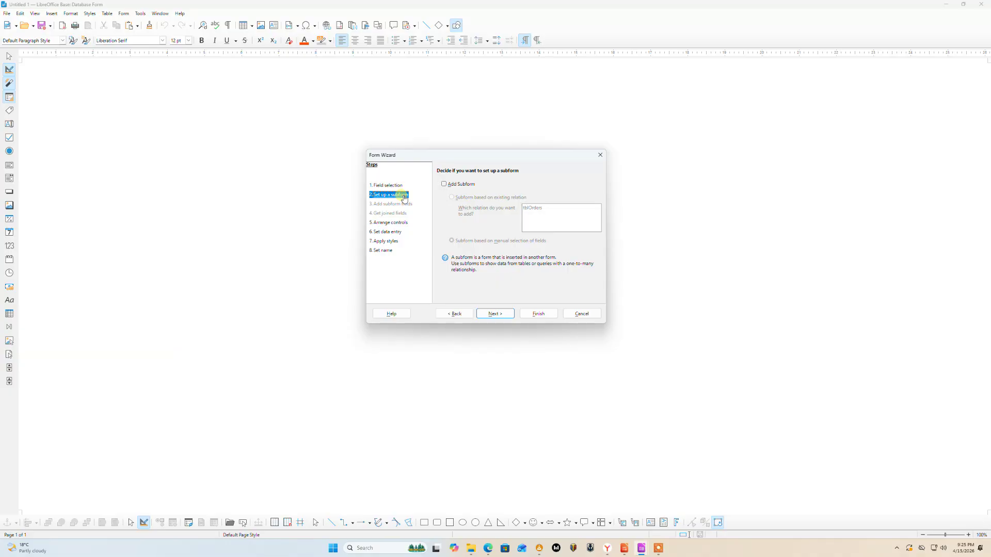
click(494, 314)
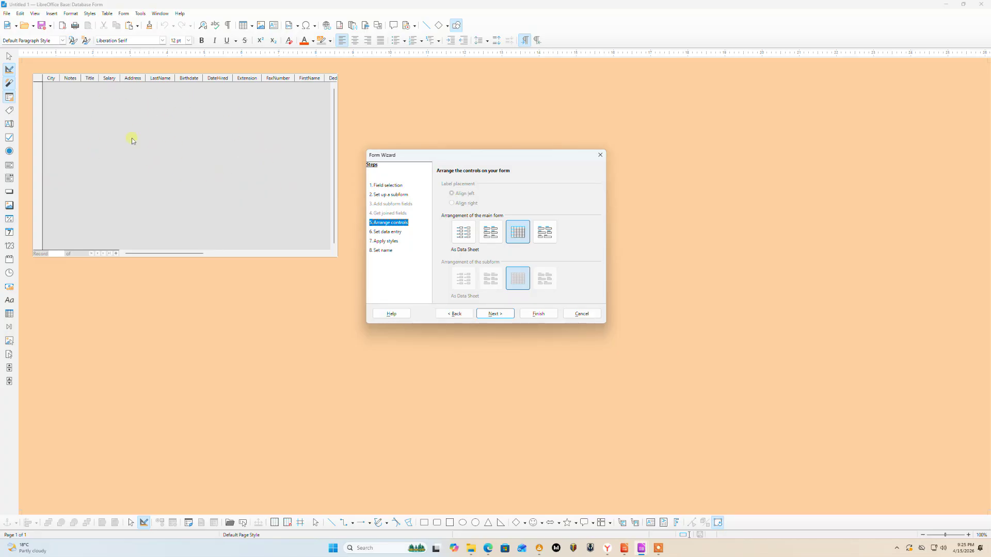
Step: Try the other main form layouts, settle on Columnar - Labels Left and accept the arrangement
click(546, 236)
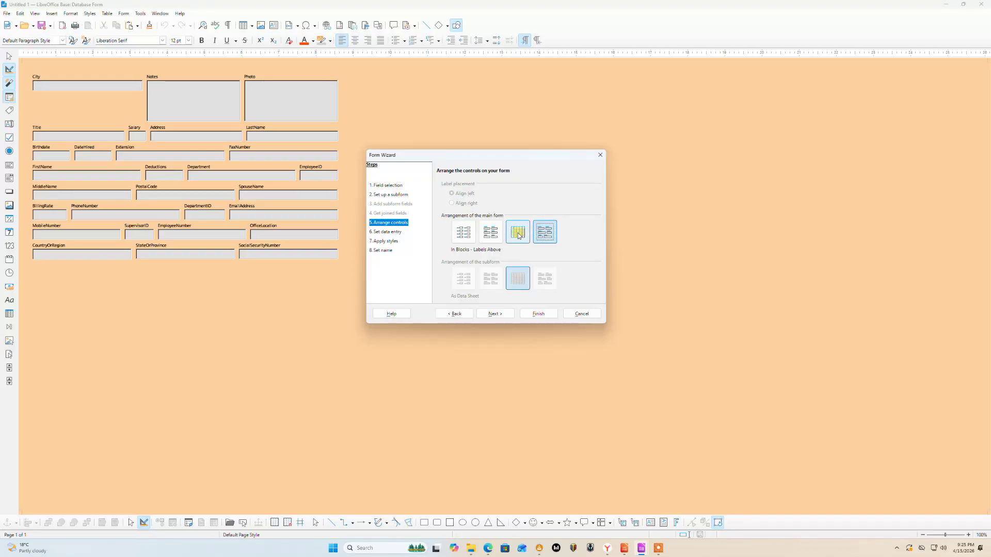
click(519, 236)
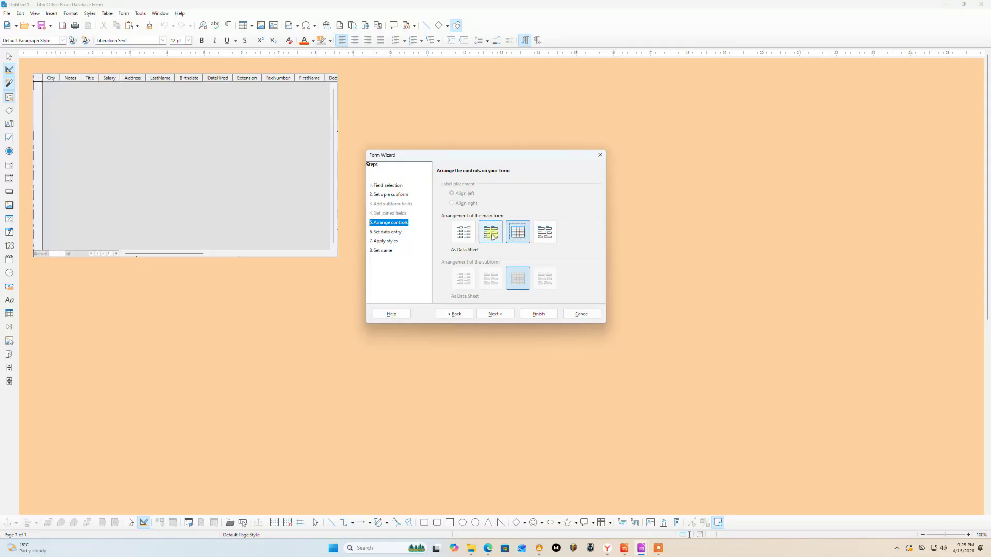
click(493, 237)
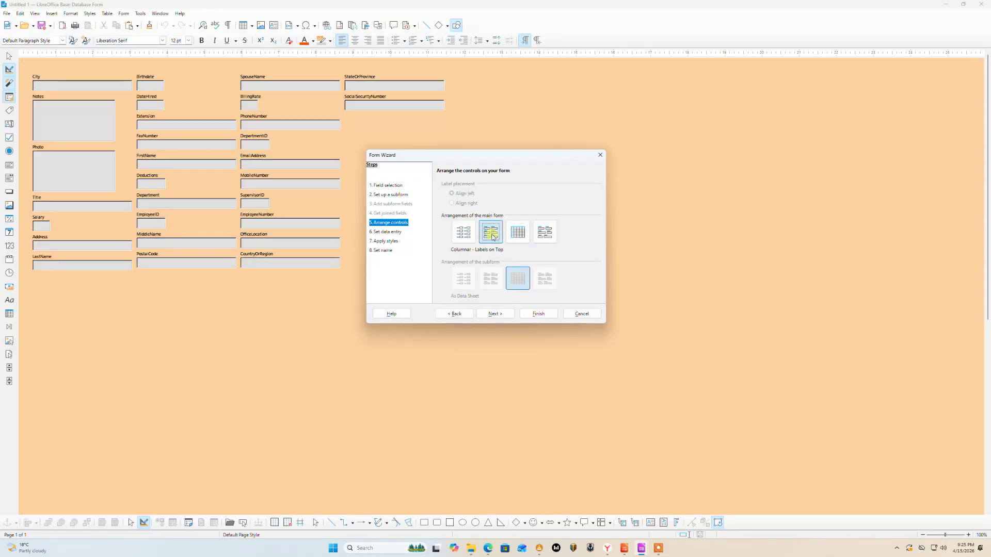
click(460, 236)
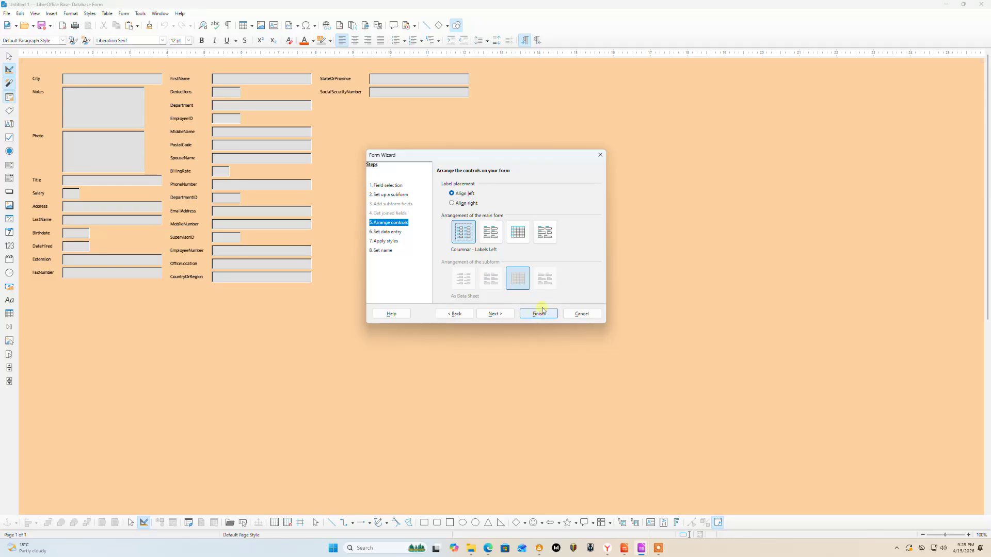
click(496, 314)
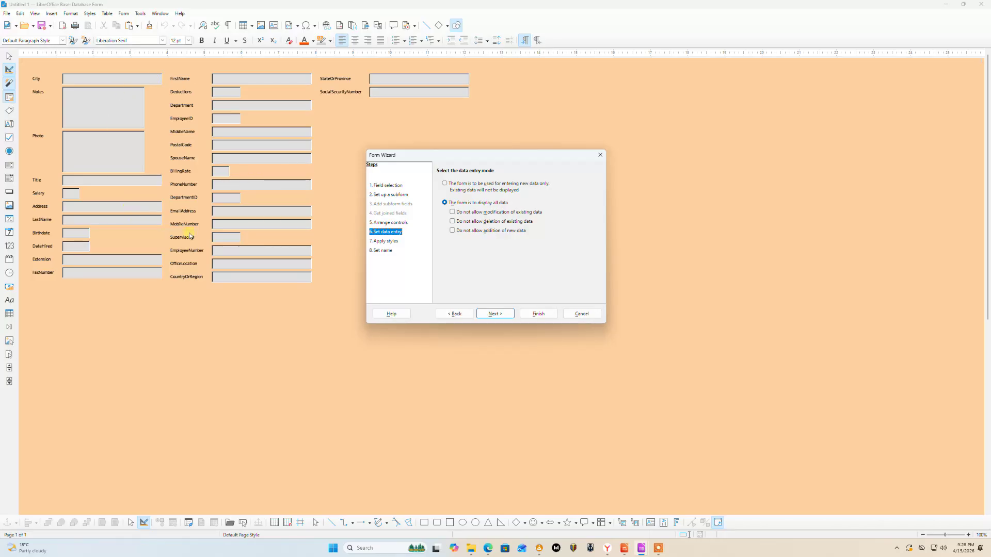
Step: Compare the two data entry modes and set the form for entering new data only
click(447, 185)
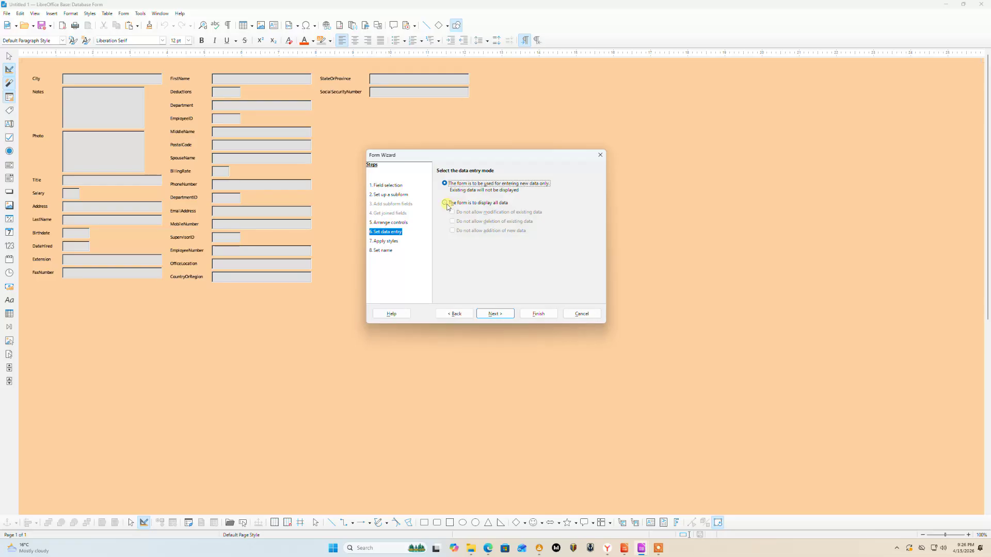
click(445, 204)
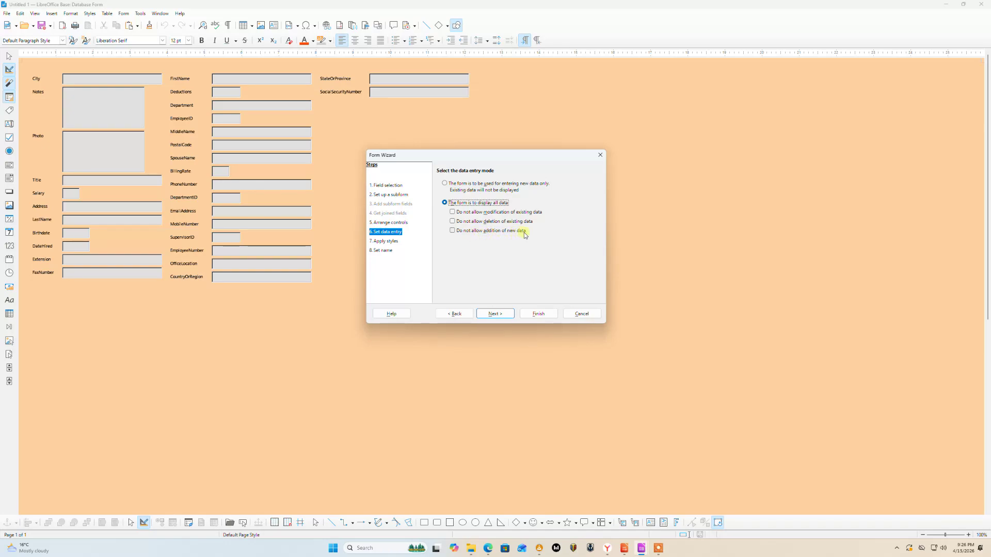
click(445, 184)
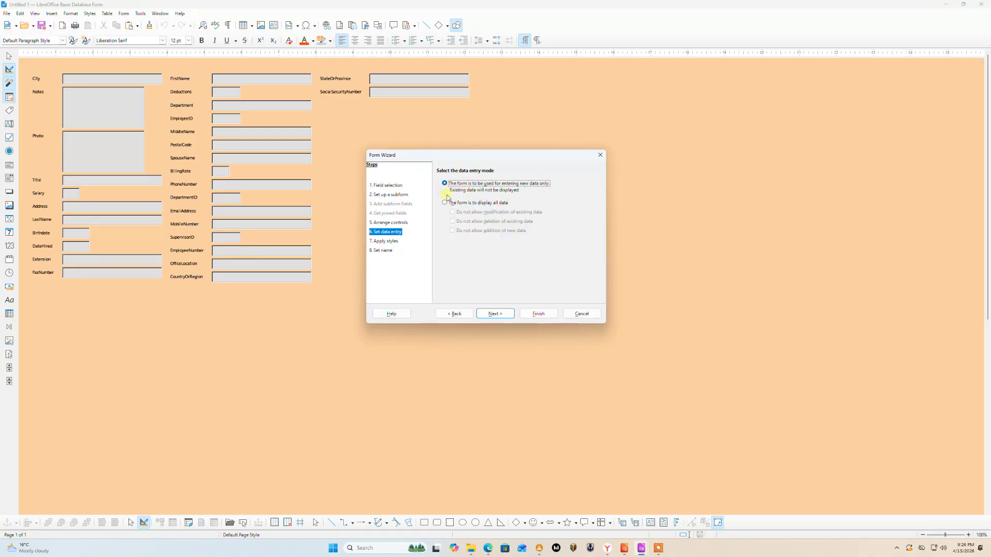
click(503, 314)
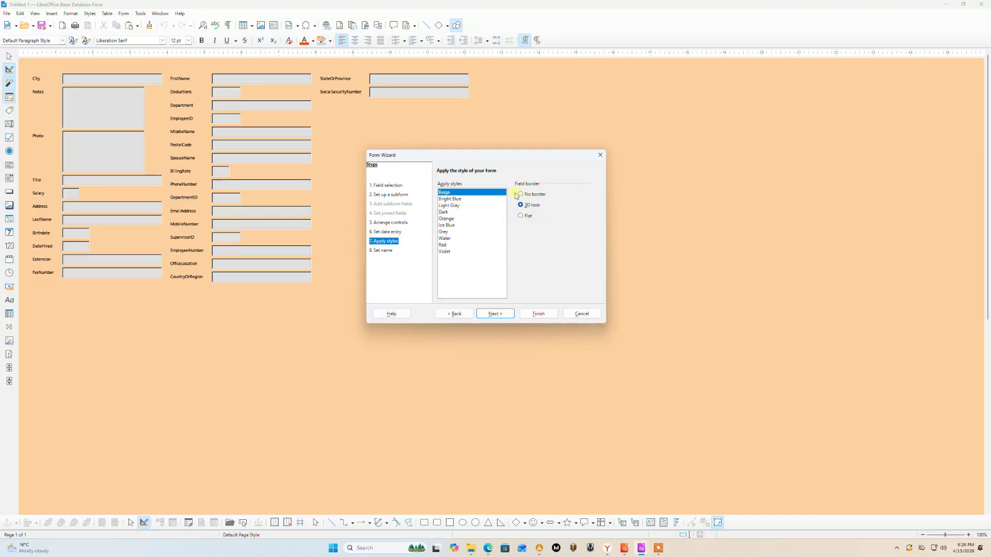
Step: Compare the No border and 3D look field borders, then set the field border to Flat
click(523, 196)
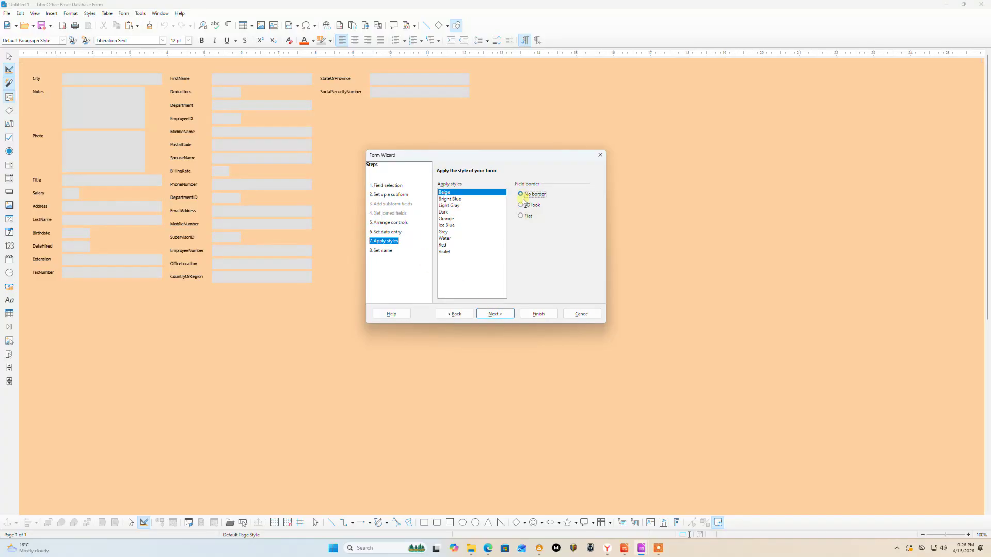
click(524, 206)
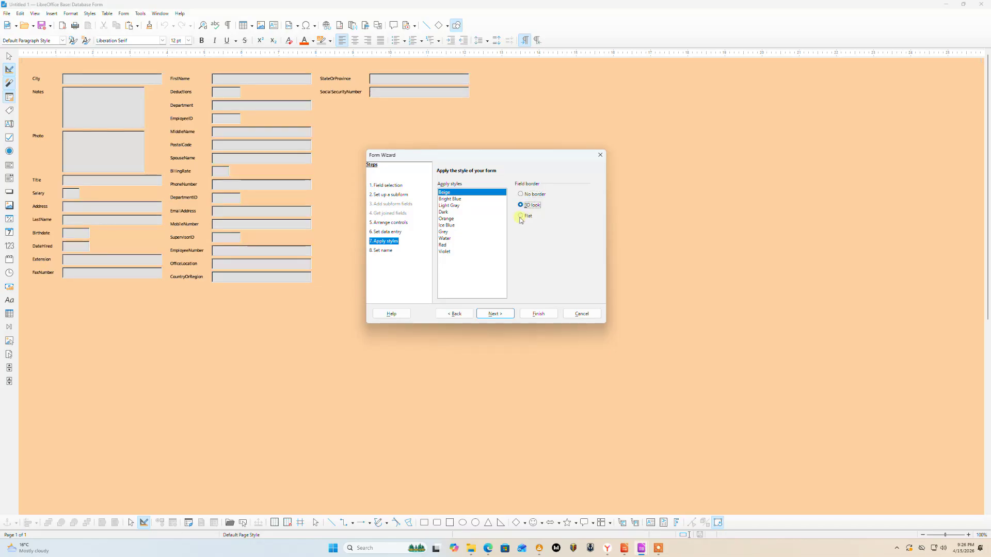
click(521, 218)
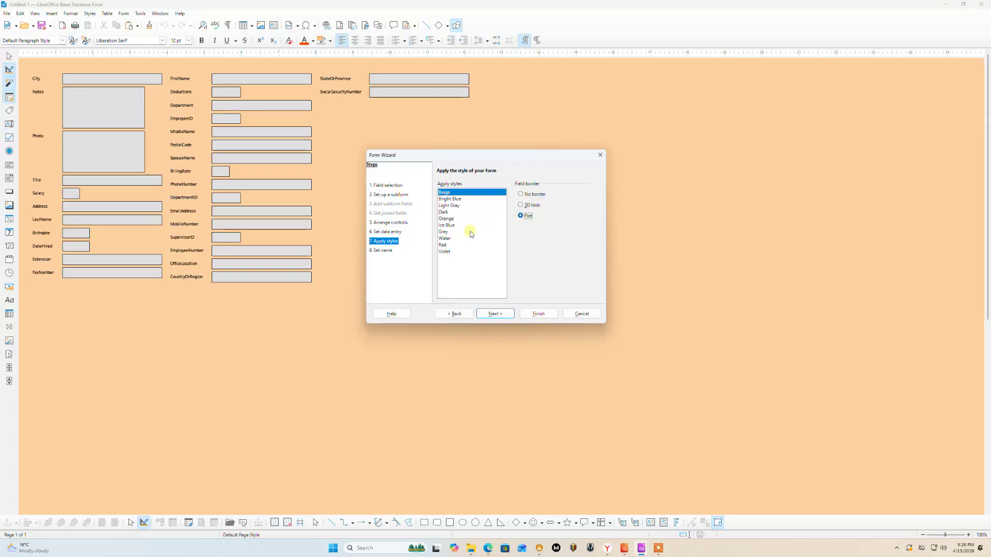
Step: Preview the form in each colour style from Bright Blue down to Violet
click(457, 200)
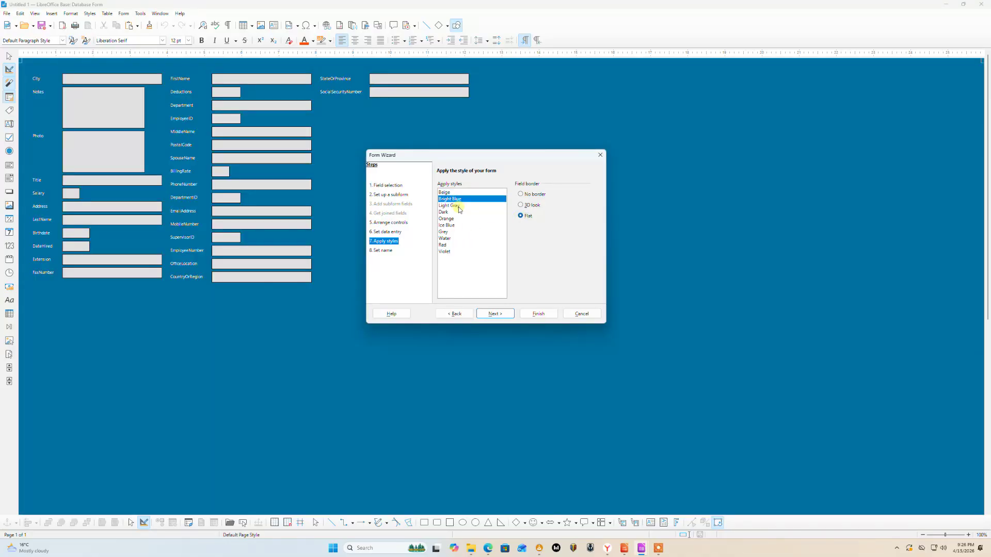
click(455, 205)
click(451, 213)
click(452, 219)
click(452, 226)
click(447, 232)
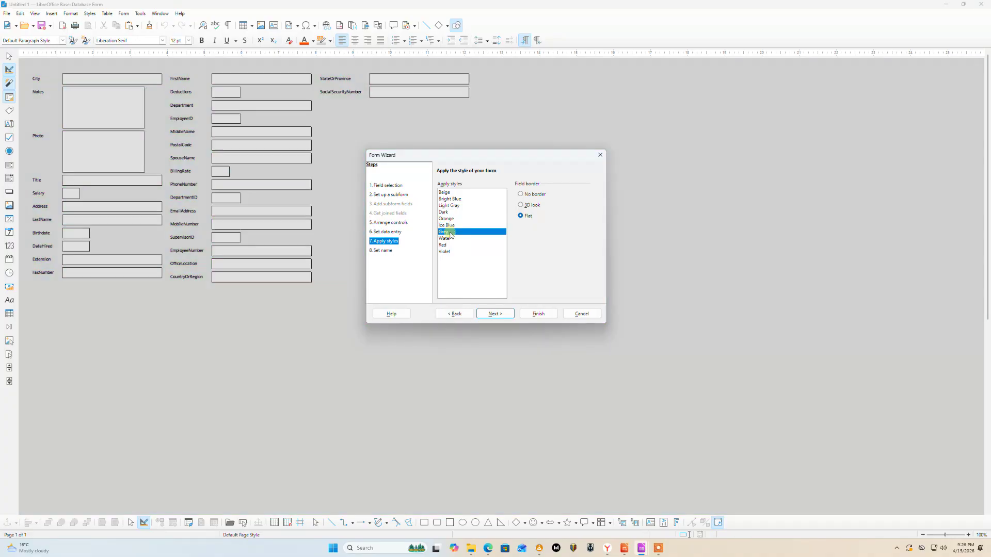
click(446, 238)
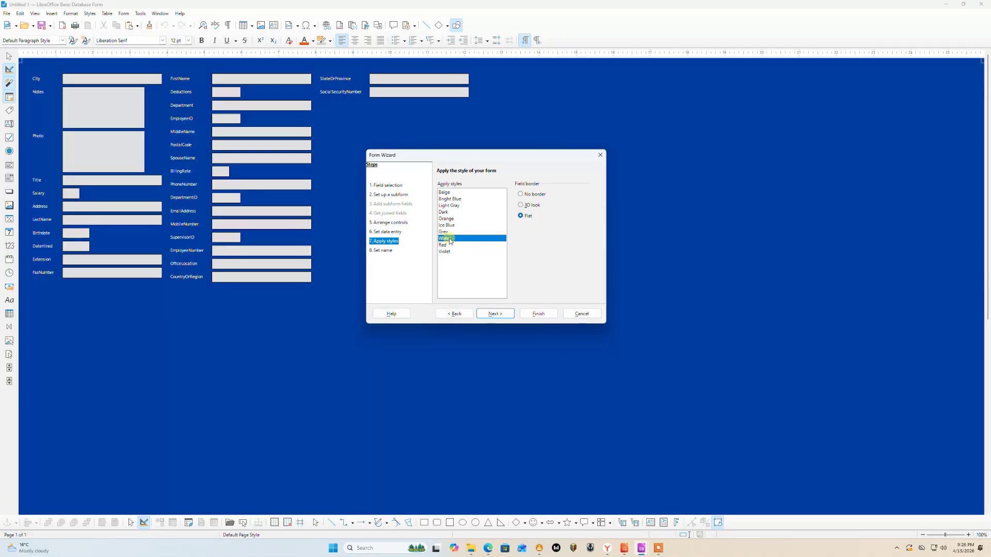
click(449, 246)
click(447, 252)
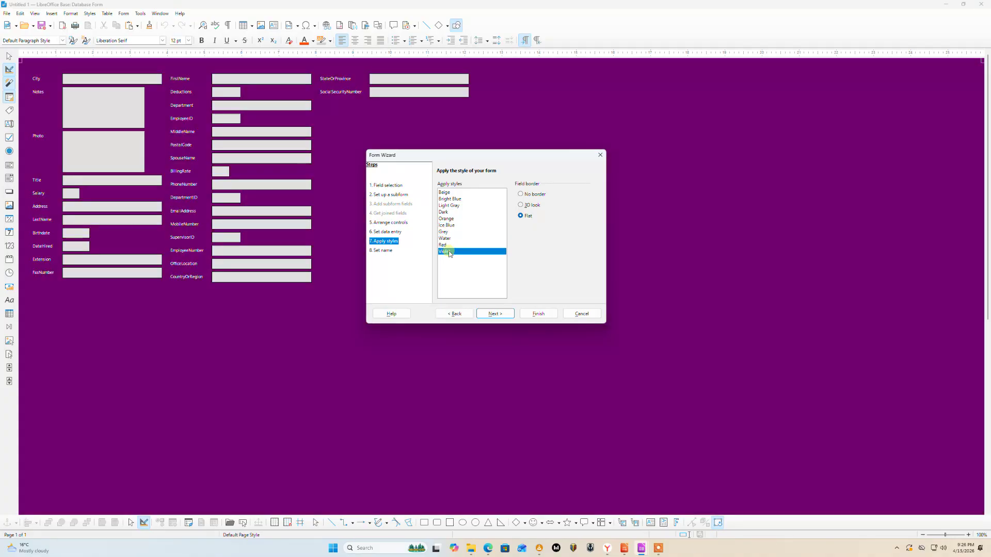
Step: Compare the Light Gray style with Grey and apply the Grey style to the form
click(454, 207)
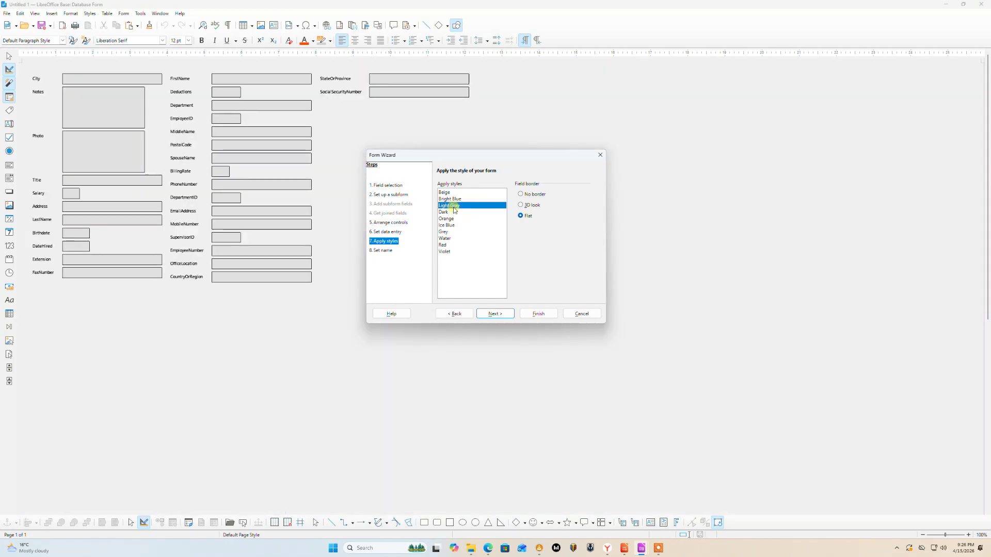
click(445, 233)
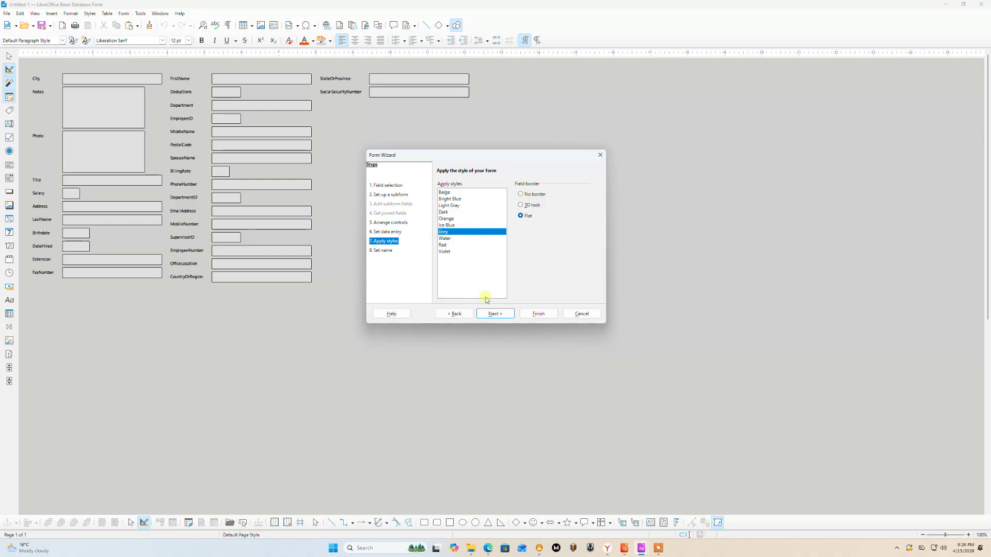
click(499, 316)
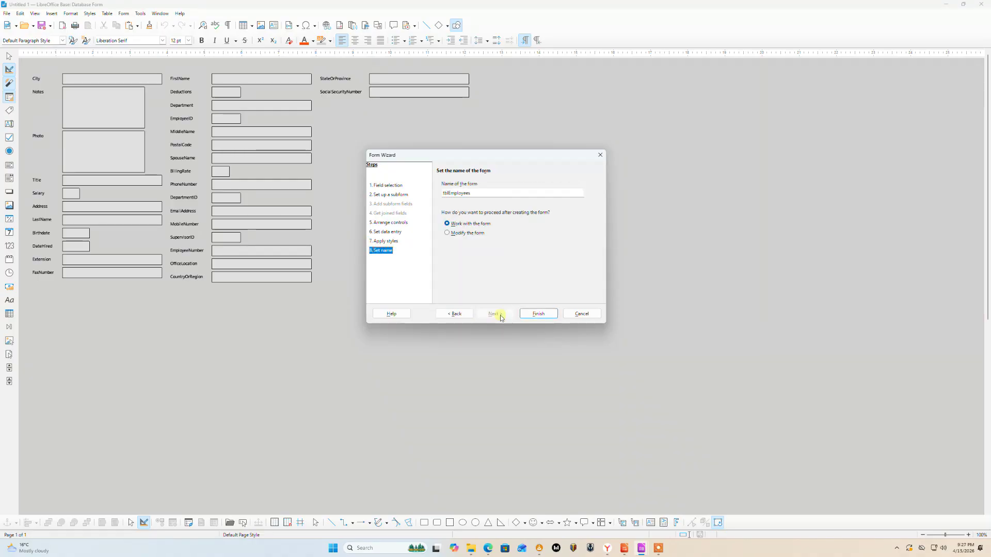
Step: Name the form "Add Employees Details" and finish the wizard with the form open for working
click(447, 193)
key(BackSpace)
key(BackSpace)
key(BackSpace)
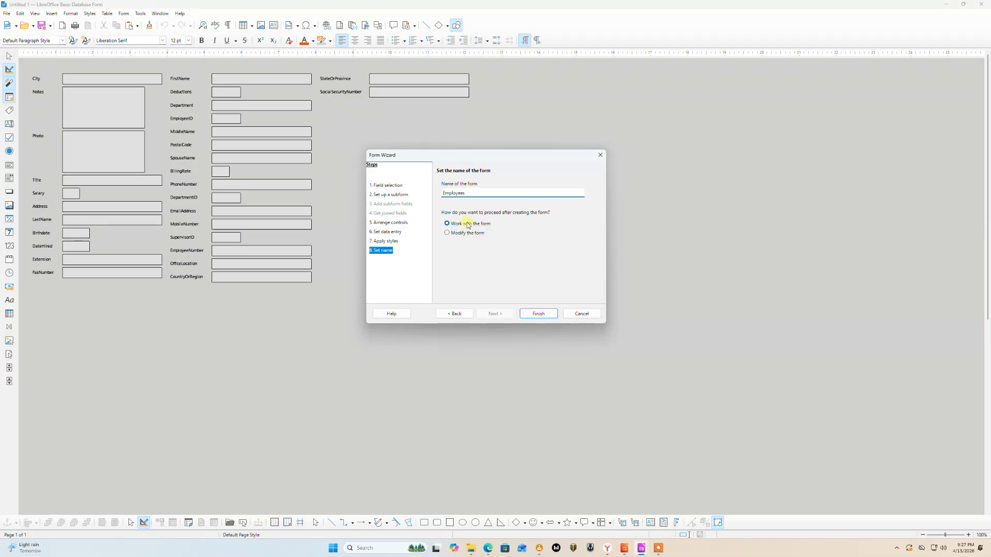
text(Add Employees )
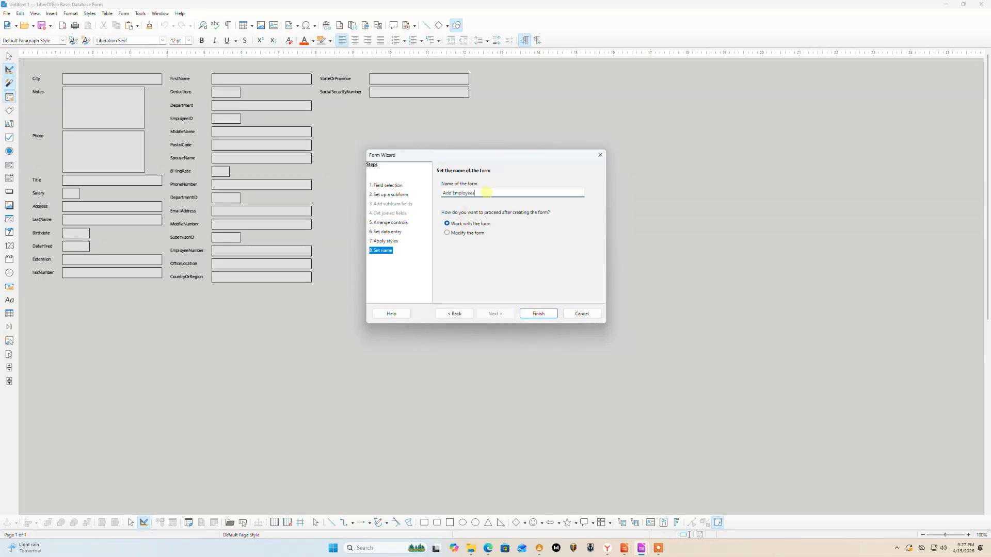
text(Details)
click(539, 314)
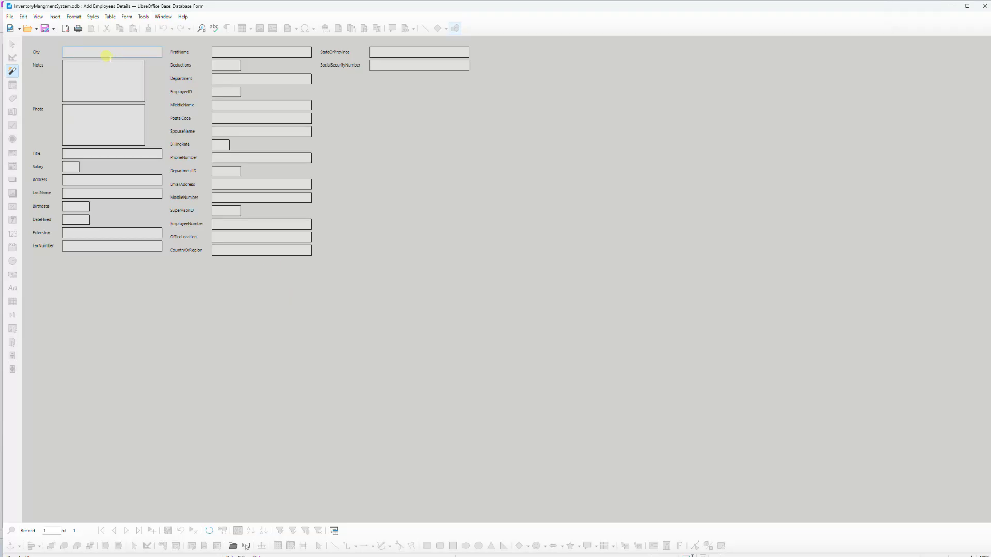
Step: Begin filling in the employee record at the City field of the new form
click(106, 54)
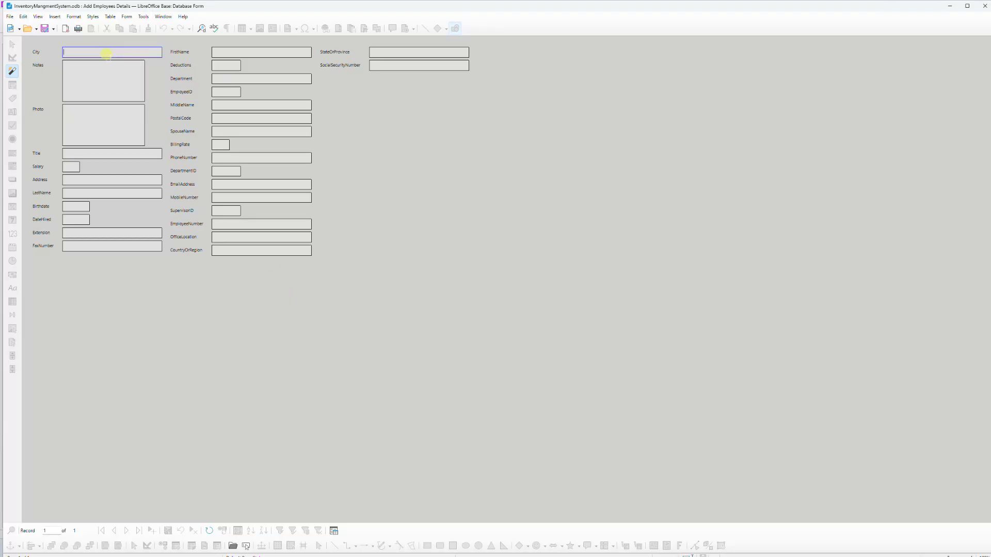